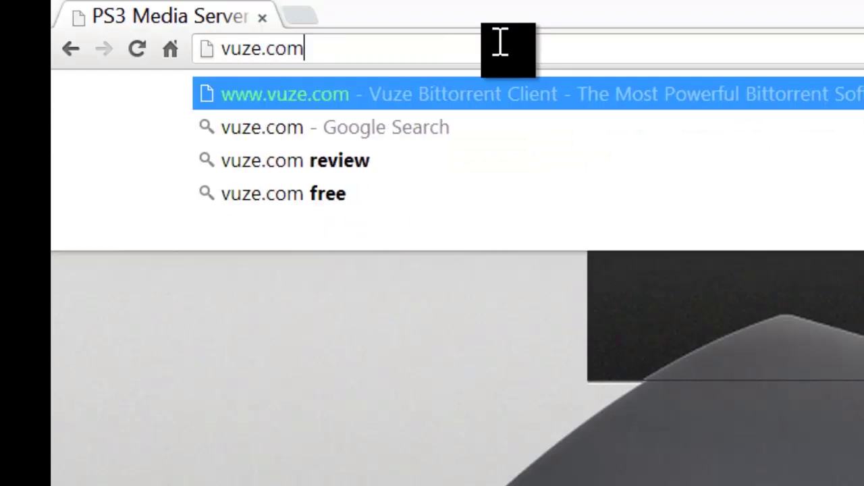
Go to vuze.com, download the free Windows version of Vuze and run its installer.
key("Return")
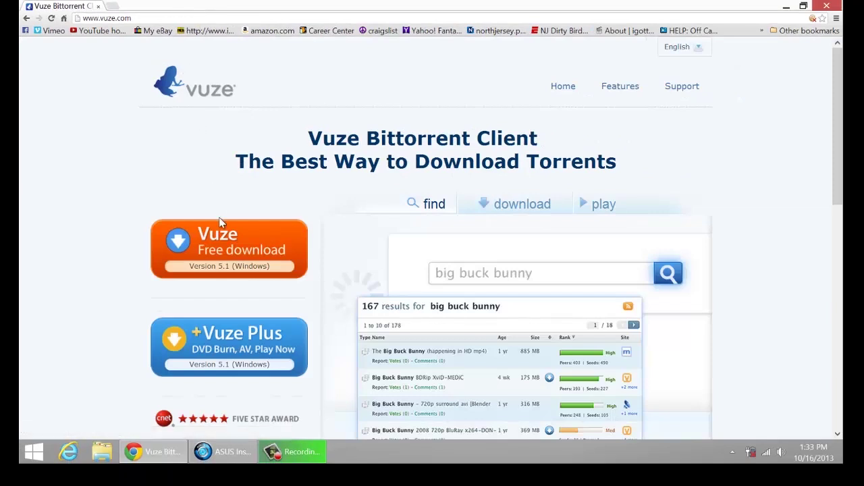
left_click(219, 259)
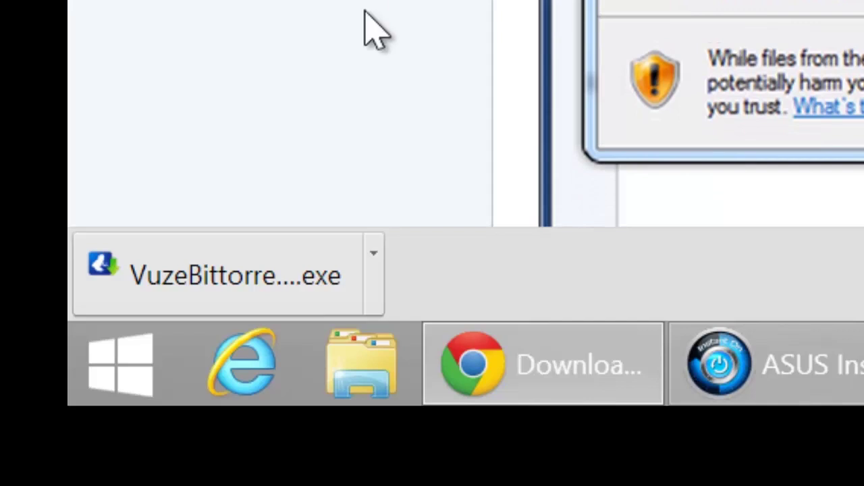
left_click(232, 292)
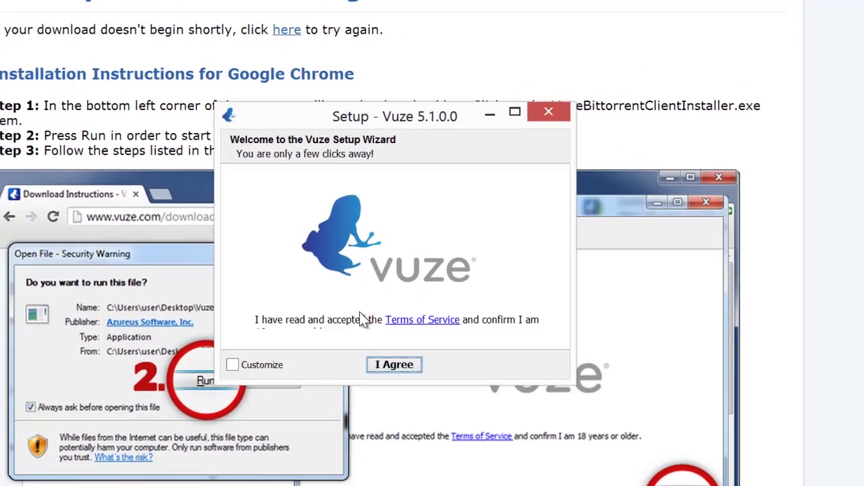
Accept the Vuze terms, opt out of the Vuze Remote toolbar, and decline the WinZip Registry Optimizer and Driver Updater offers.
left_click(386, 366)
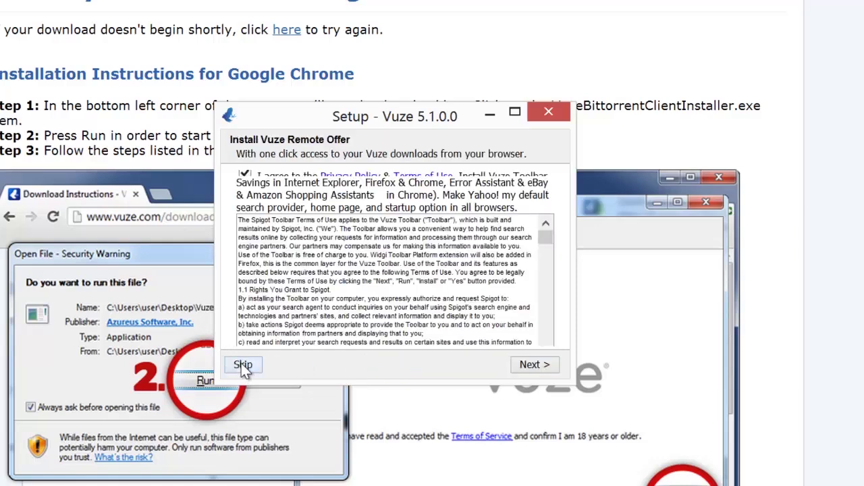
left_click(247, 176)
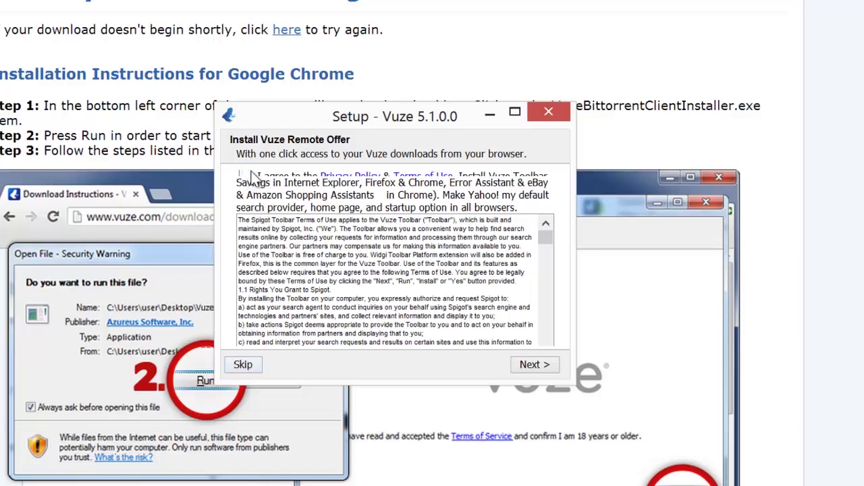
left_click(242, 365)
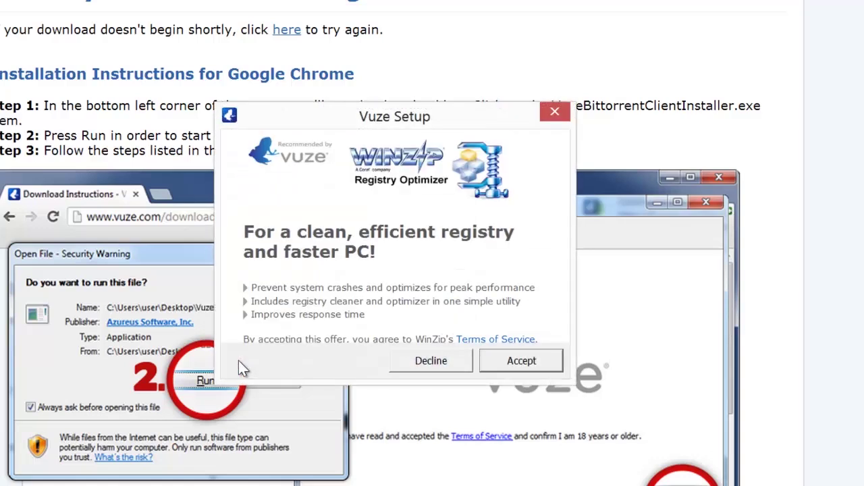
left_click(441, 359)
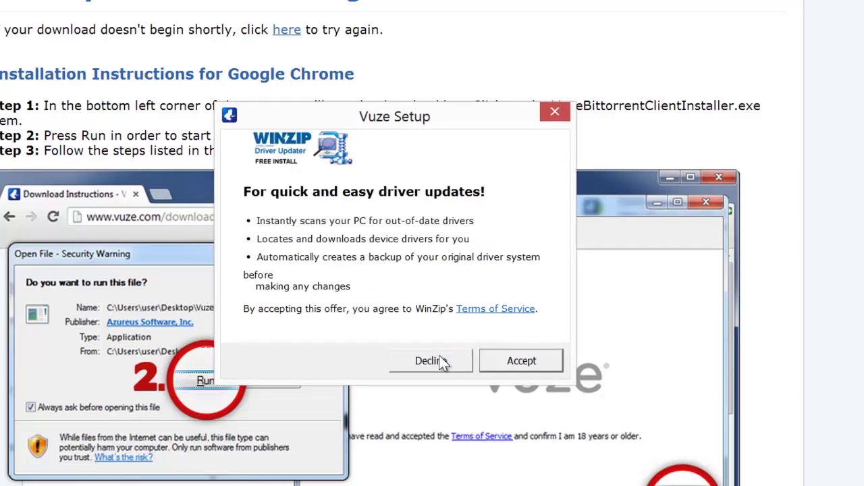
left_click(441, 361)
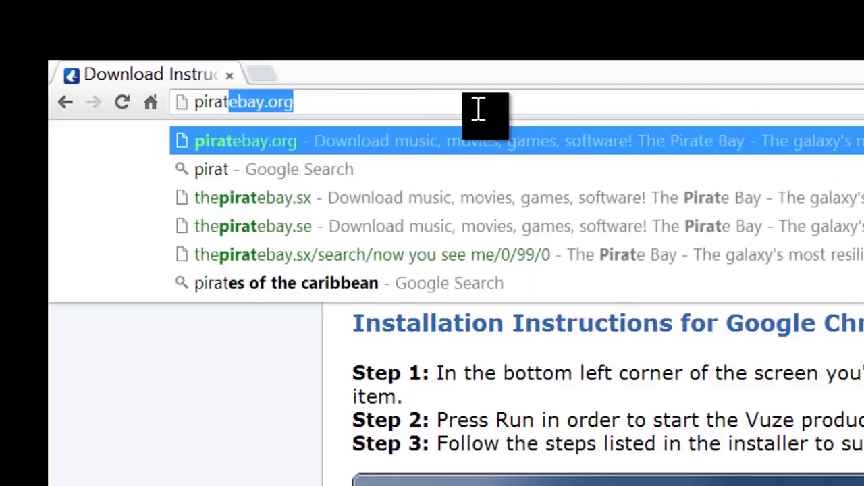
Go to piratebay.org and search the torrents for "game of thrones season 1".
key("Return")
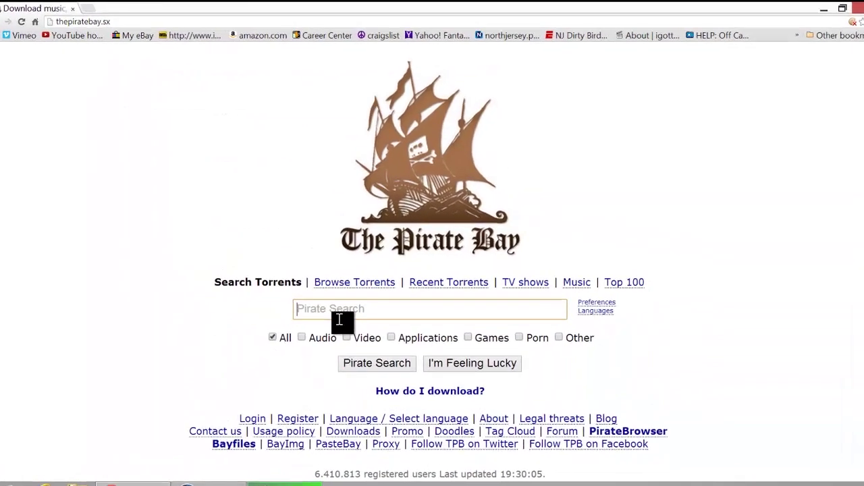
left_click(344, 315)
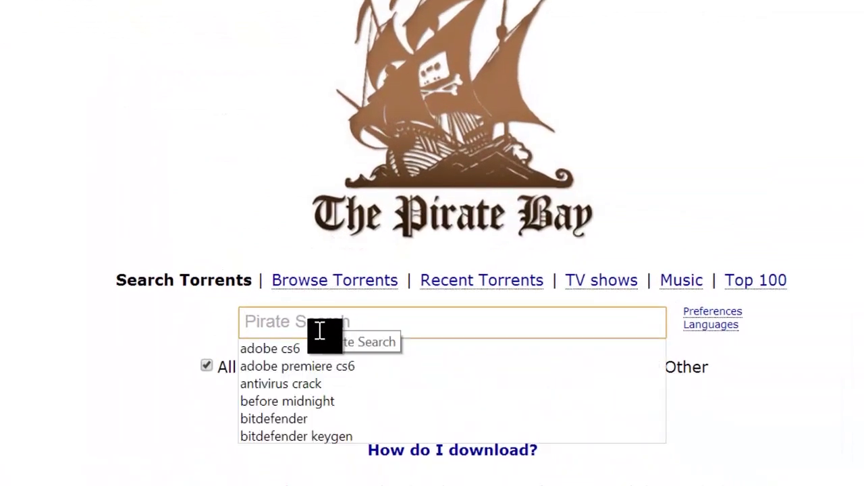
type("game of thrones season 1")
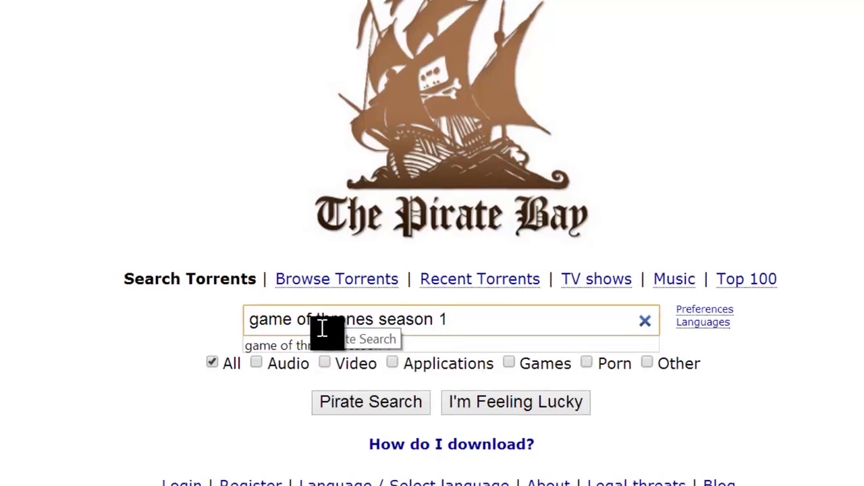
key("Return")
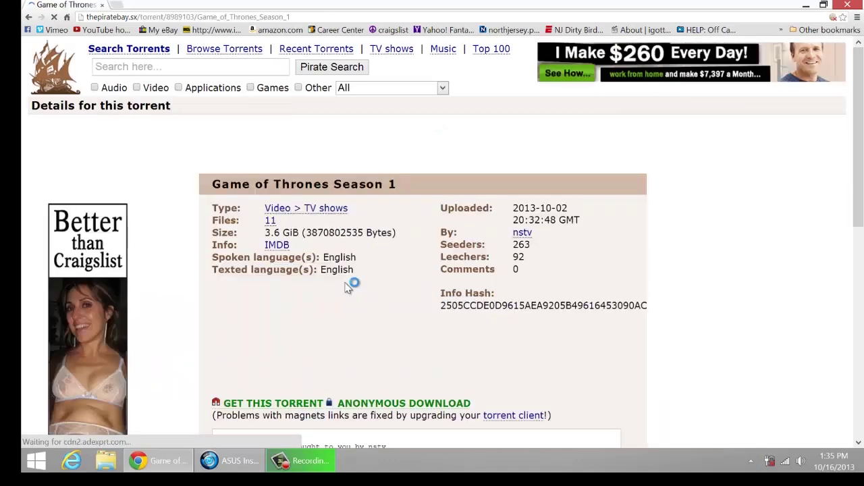
Get the Game of Thrones Season 1 torrent through its magnet link and allow it to launch in Vuze.
scroll(164, 320, "down", 1)
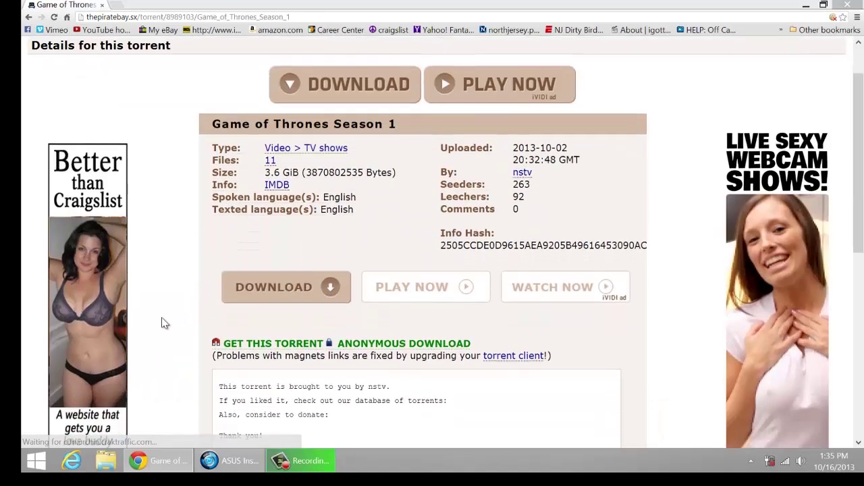
scroll(164, 323, "down", 1)
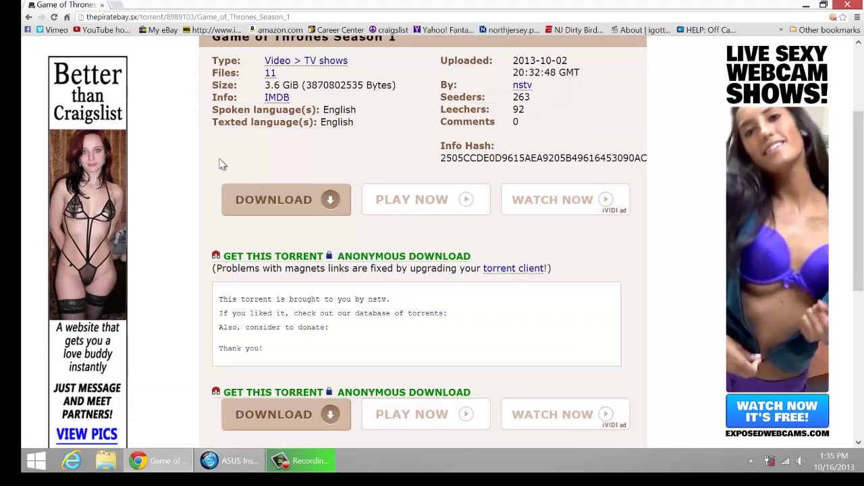
scroll(158, 393, "down", 2)
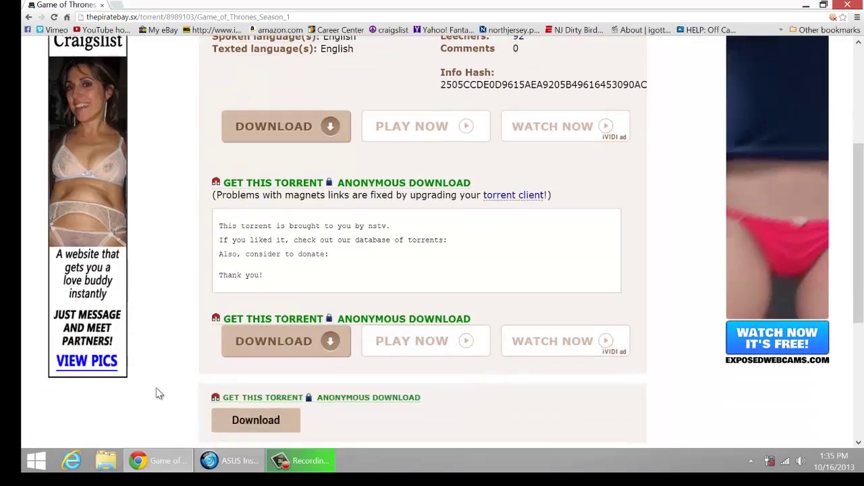
scroll(159, 393, "down", 1)
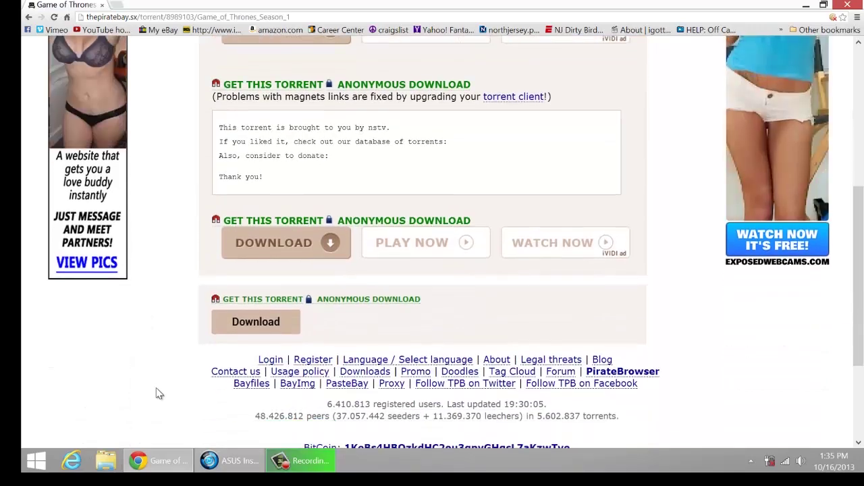
scroll(159, 394, "up", 1)
scroll(159, 394, "up", 1)
scroll(159, 394, "up", 1)
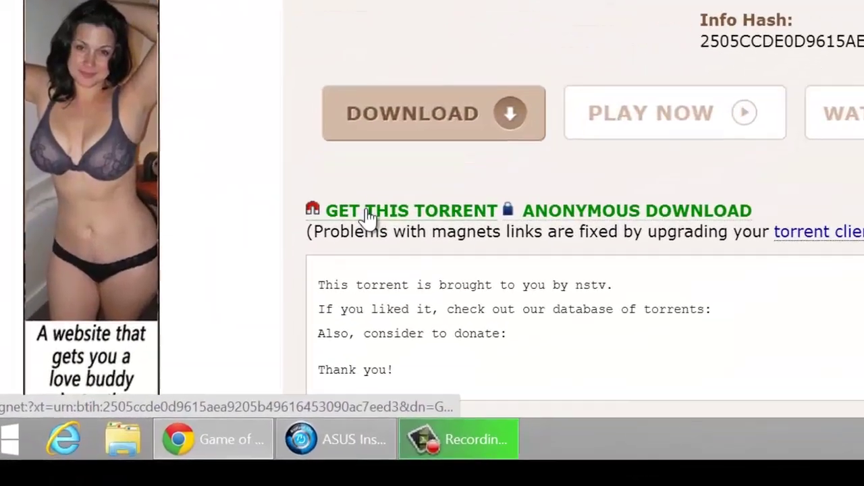
left_click(129, 396)
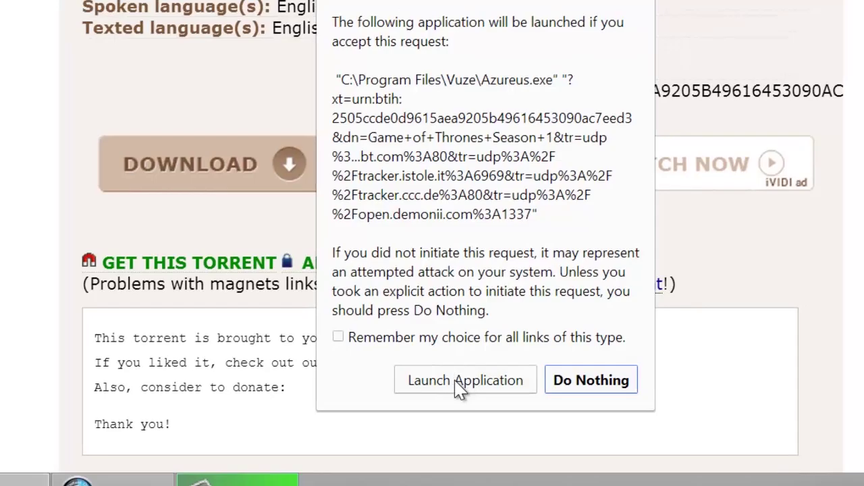
left_click(459, 382)
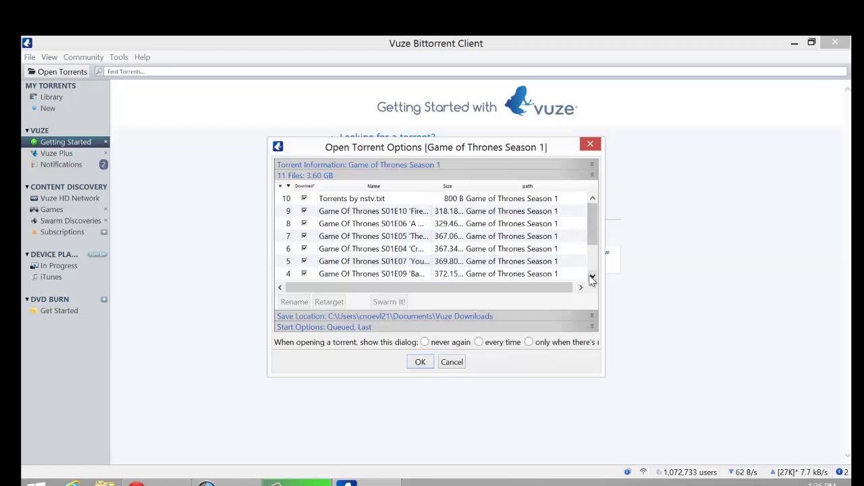
Review the file list in the torrent options and accept all files to start the download.
left_click(591, 277)
scroll(592, 279, "down", 1)
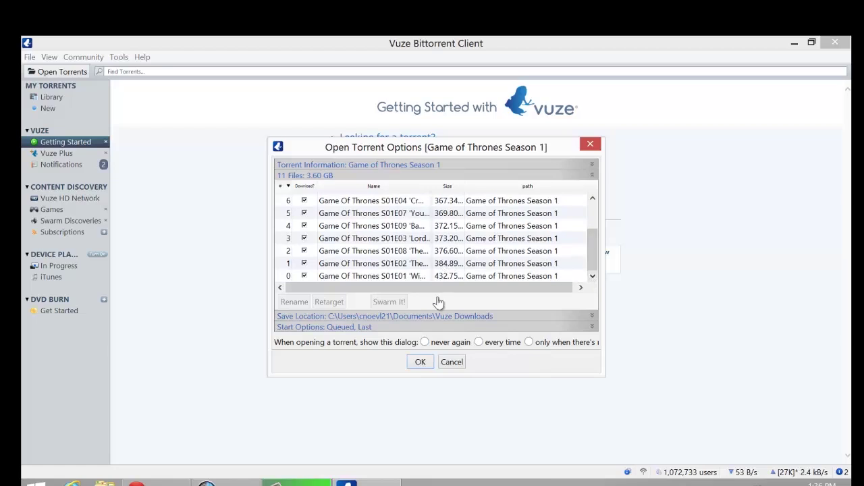
left_click(421, 363)
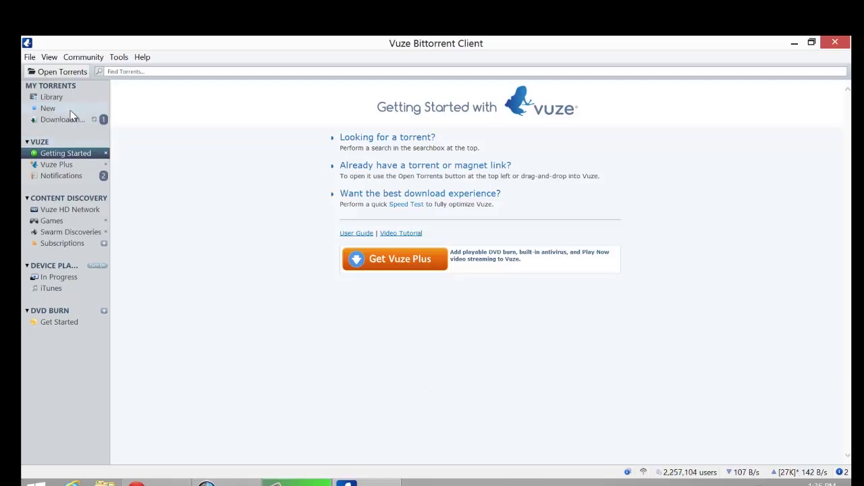
View the list of active downloads and bring up the upload speed options.
left_click(68, 120)
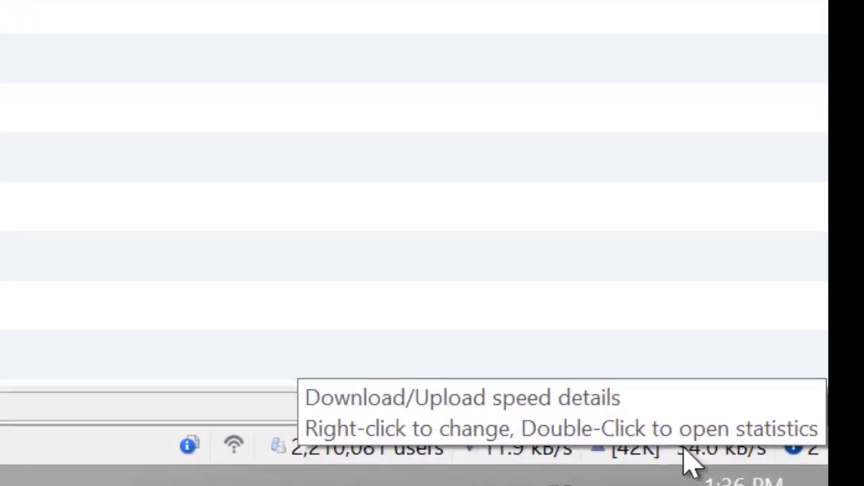
right_click(688, 464)
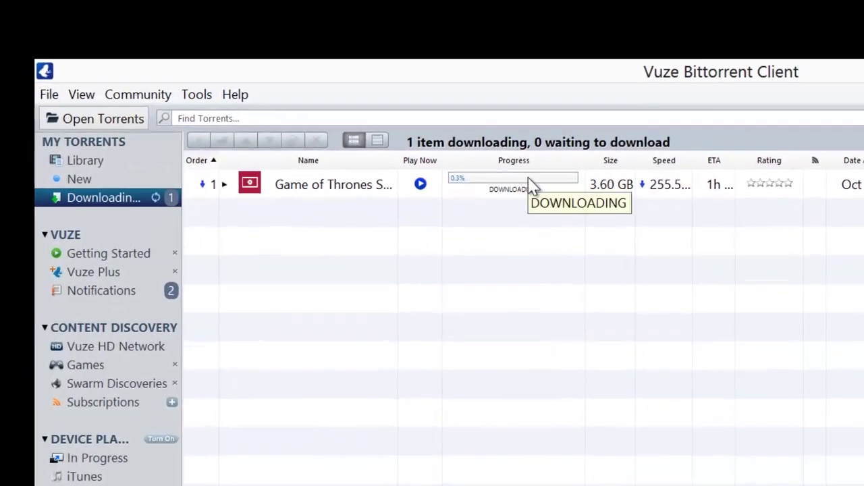
Stop the Game of Thrones Season 1 download and delete its content from the computer.
right_click(530, 183)
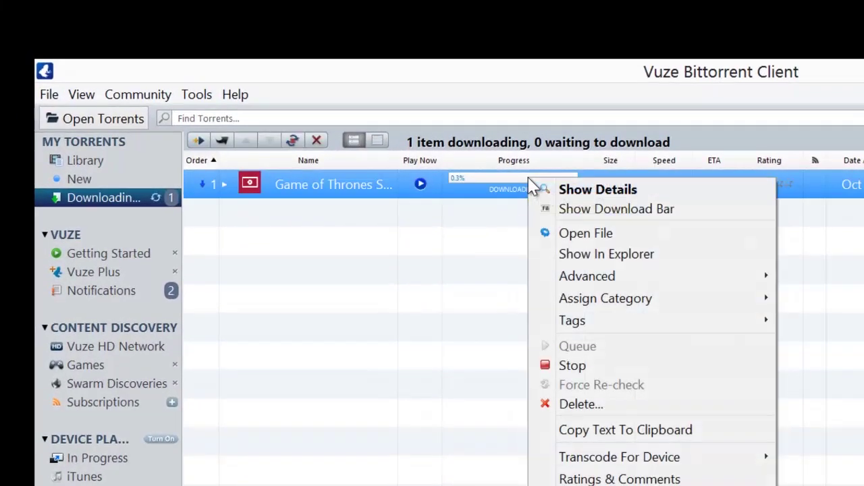
left_click(586, 366)
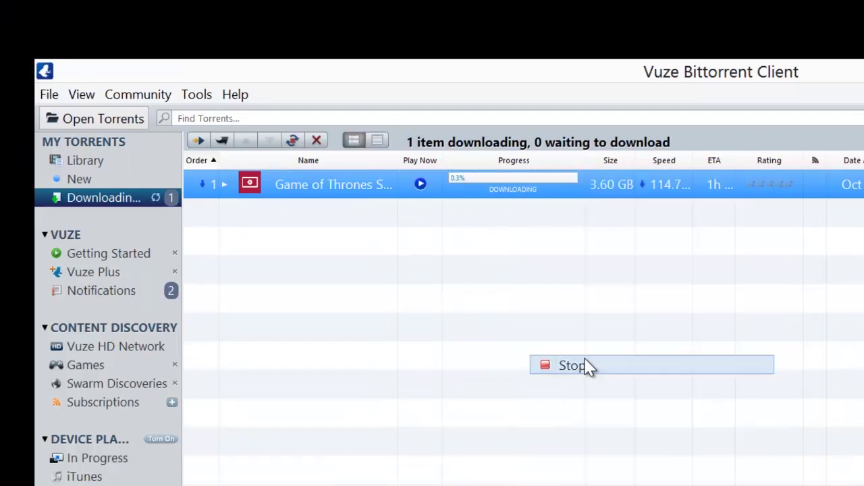
right_click(519, 192)
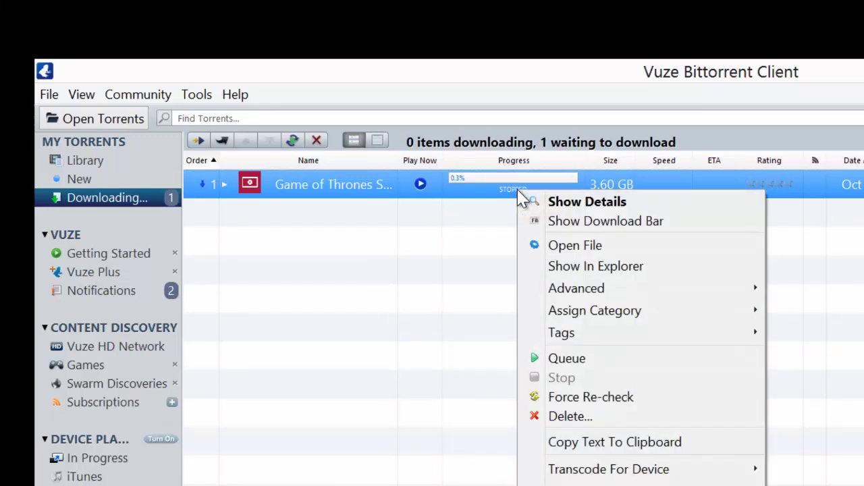
left_click(572, 417)
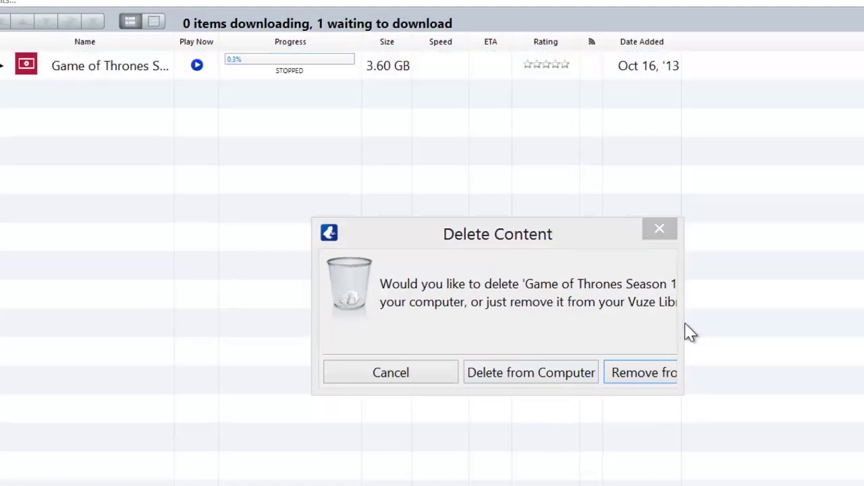
left_click_drag(682, 323, 806, 322)
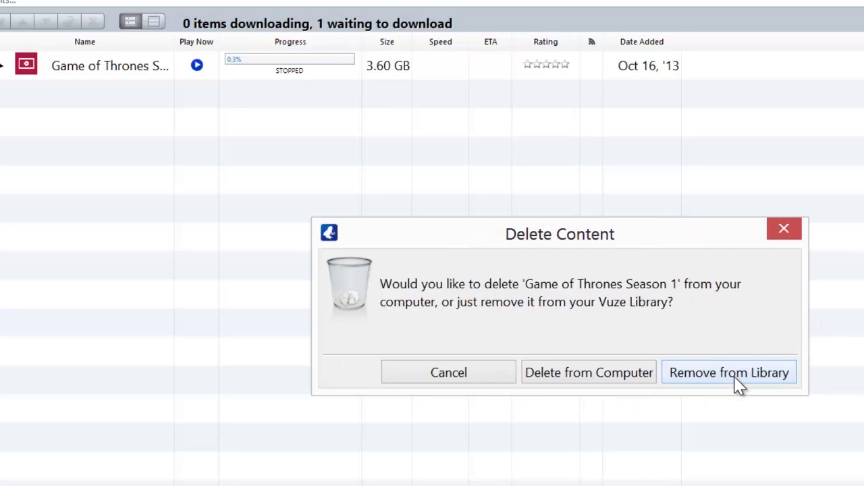
left_click(602, 375)
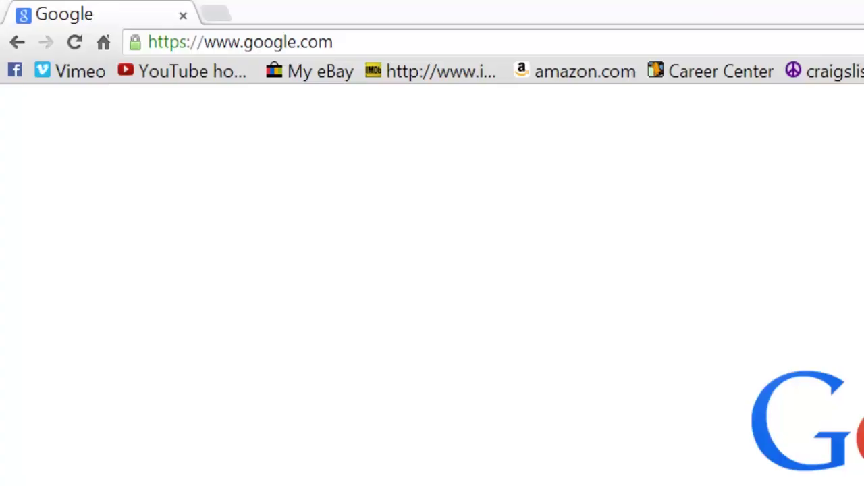
Search Google in Chrome for "ps3 media server".
type("ps3 med")
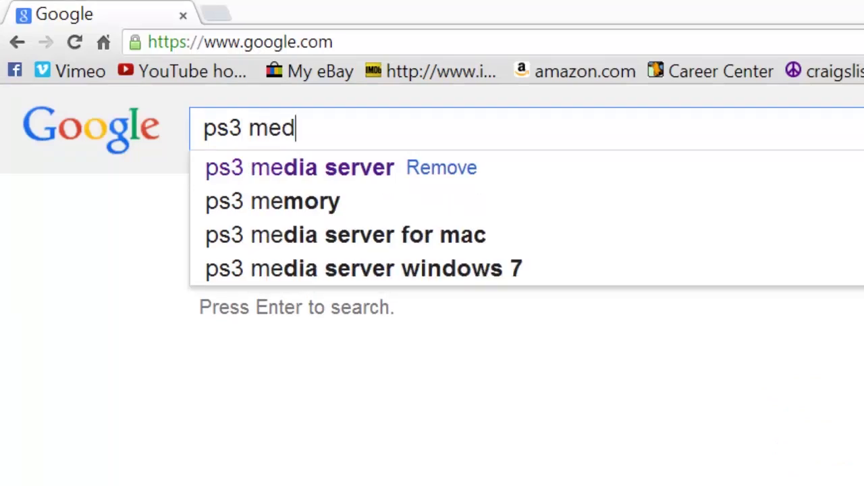
type("ia ser")
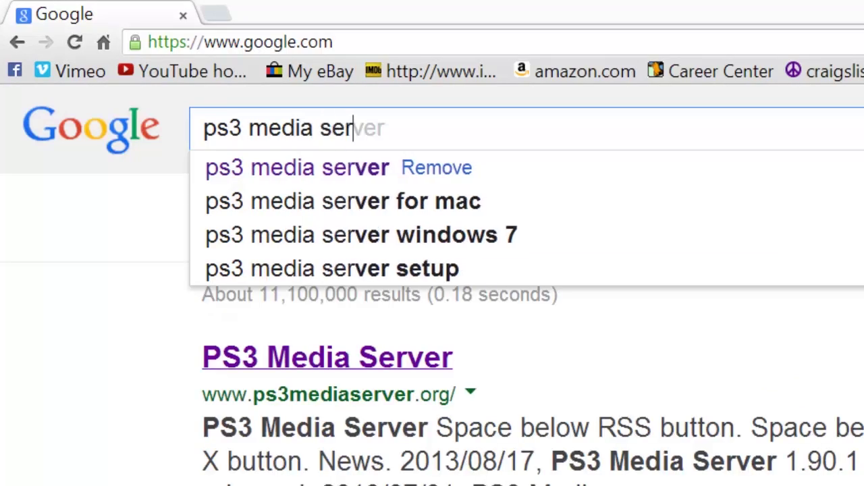
type("ver")
key("Return")
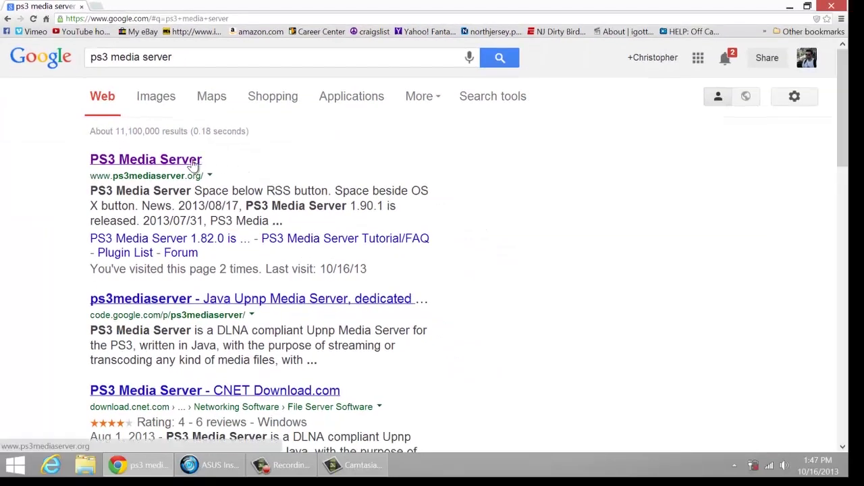
Open the ps3mediaserver.org website and follow its Windows download link to the SourceForge project page.
left_click(193, 162)
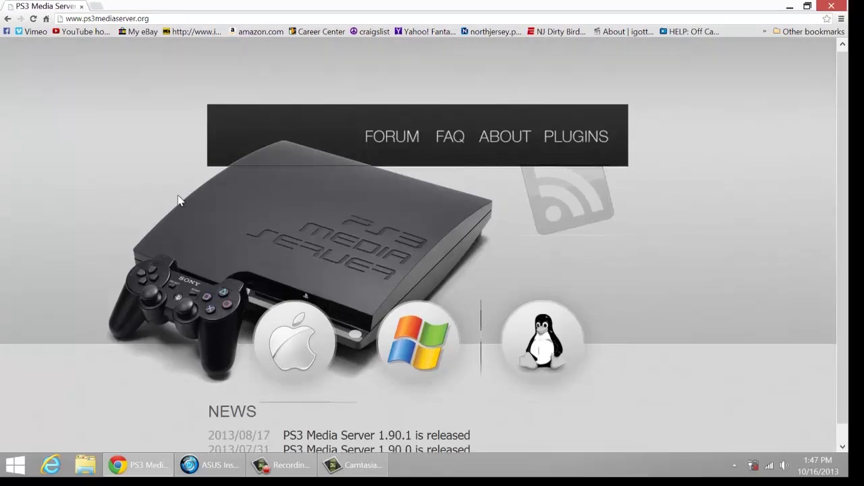
scroll(177, 200, "down", 1)
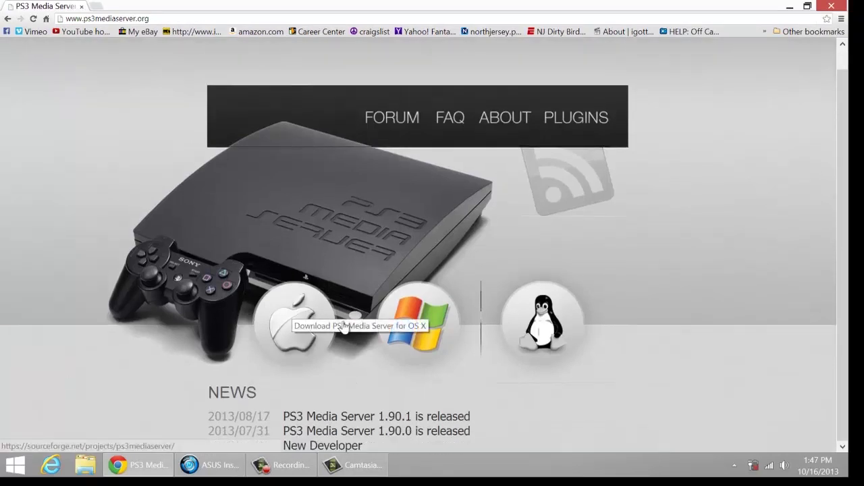
left_click(431, 320)
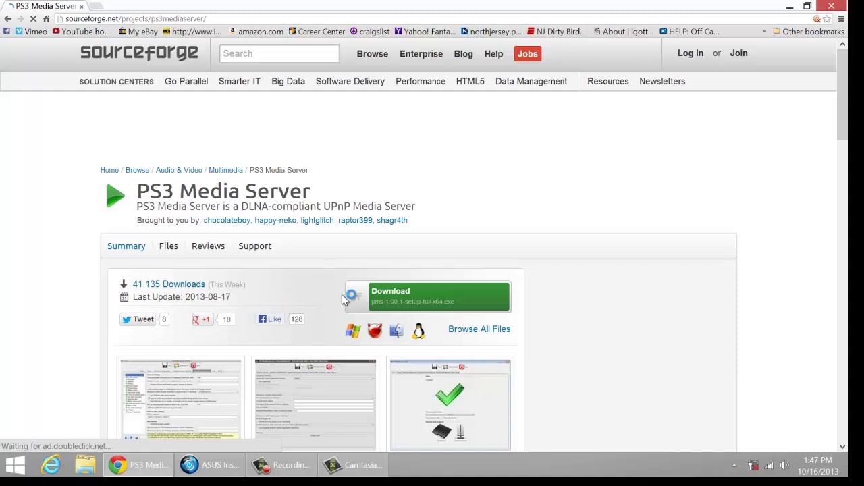
Download pms-1.90.1-setup-full-x64.exe and install PS3 Media Server, accepting the license agreement and the default setup options.
left_click(392, 299)
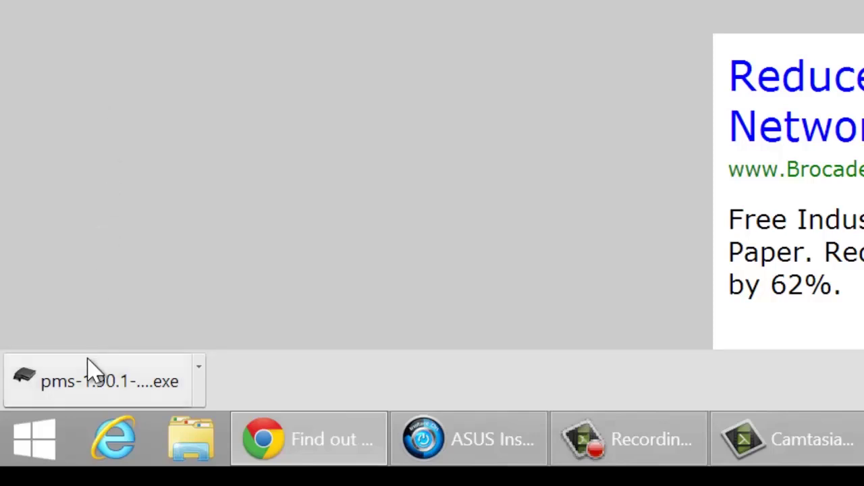
left_click(94, 370)
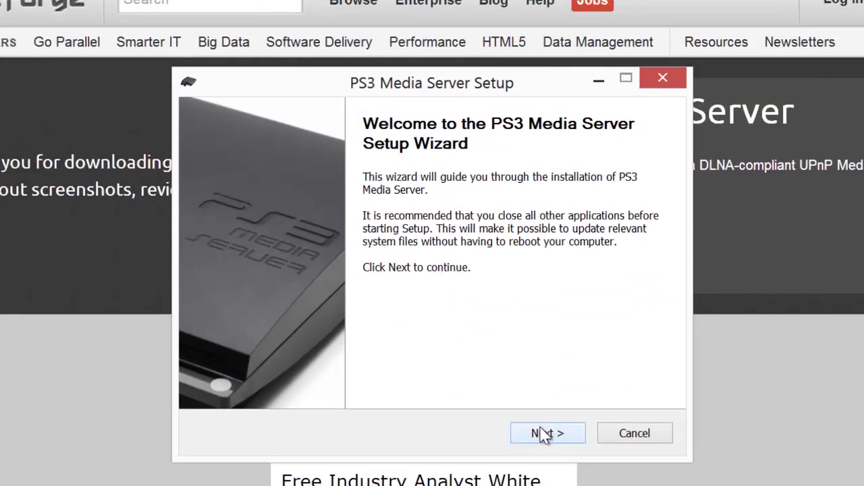
left_click(544, 433)
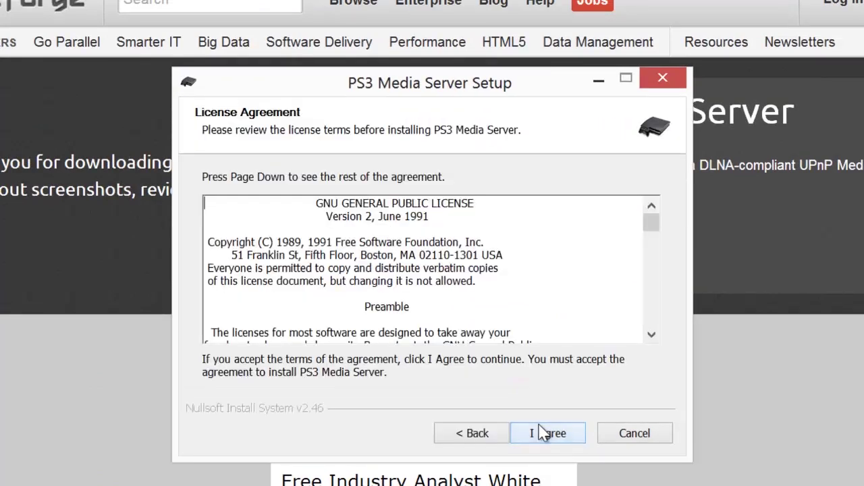
left_click(544, 432)
left_click(544, 433)
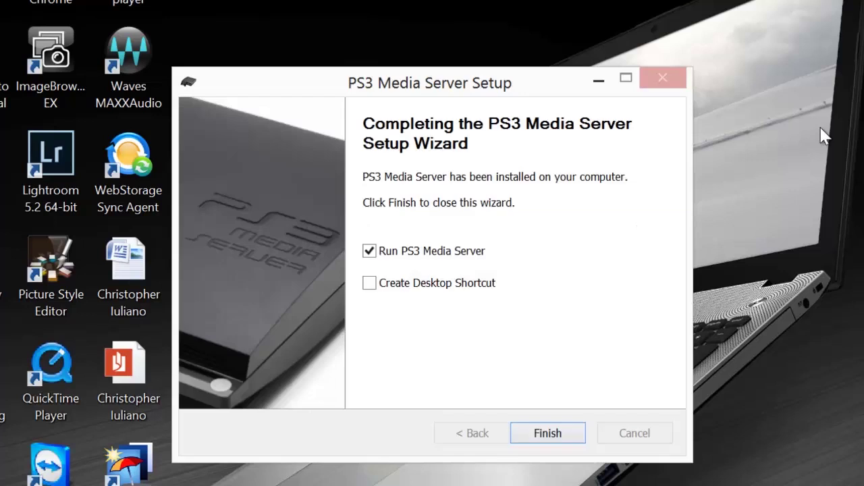
Finish the setup with Run PS3 Media Server enabled and allow Java(TM) Platform SE binary through Windows Firewall on public networks.
left_click(547, 434)
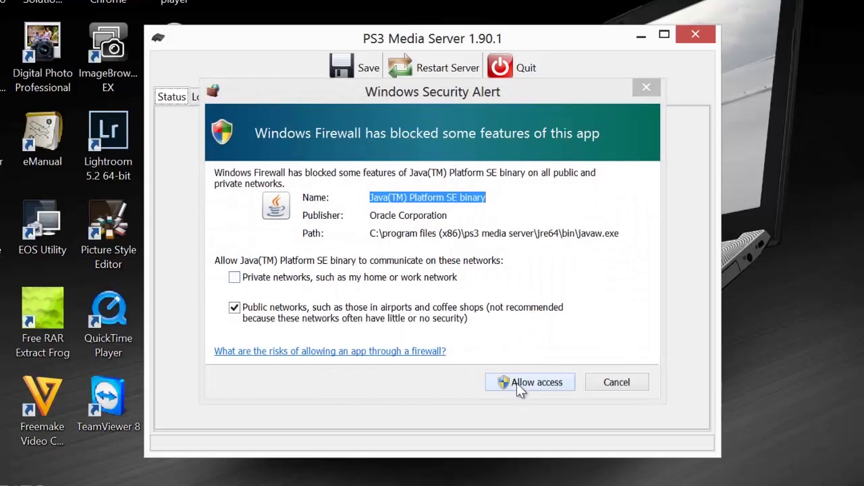
left_click(517, 382)
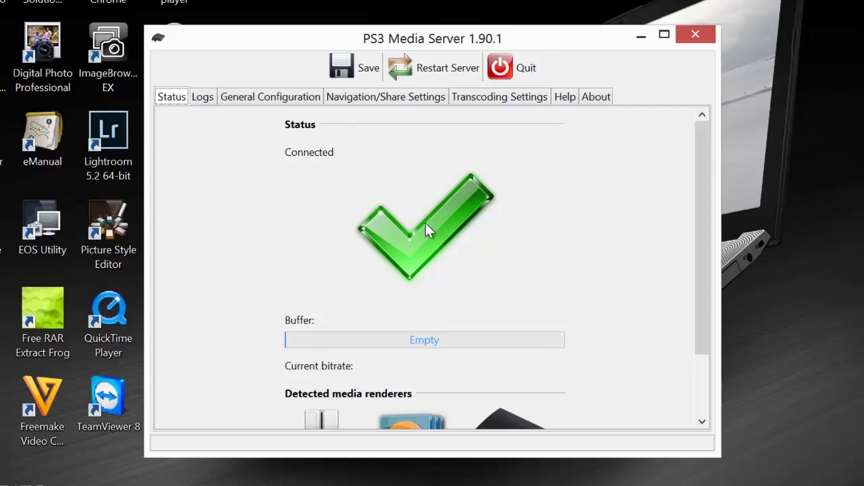
Add the Vuze Downloads folder from My Documents to the media server's shared folders.
left_click(352, 100)
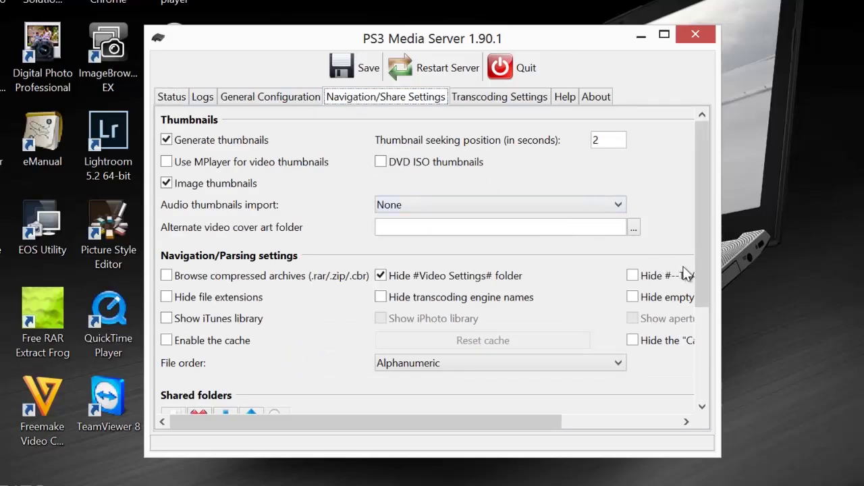
left_click_drag(702, 278, 704, 388)
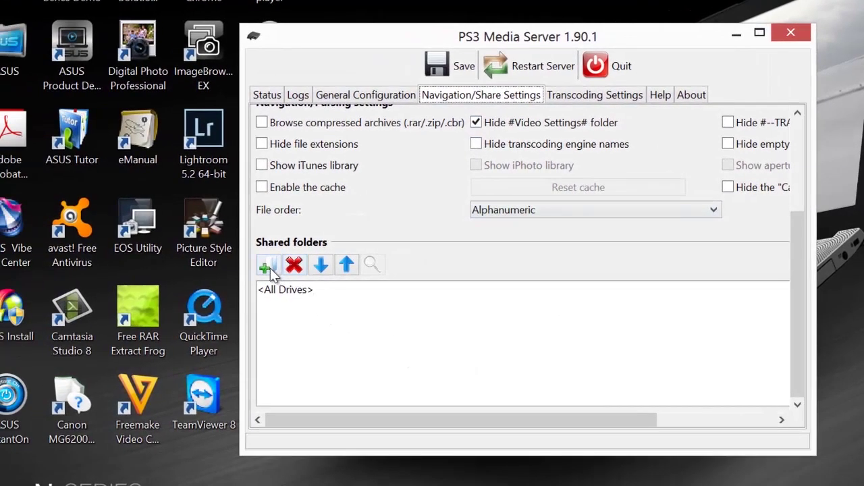
left_click(268, 267)
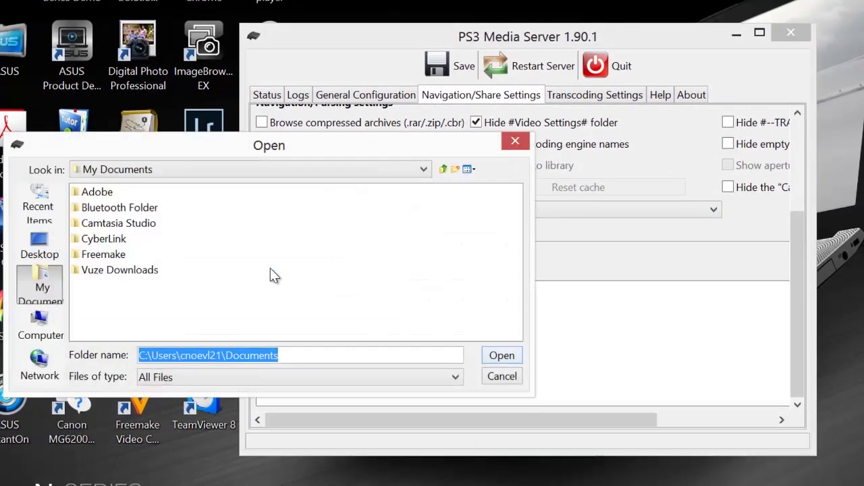
left_click(85, 273)
left_click(86, 271)
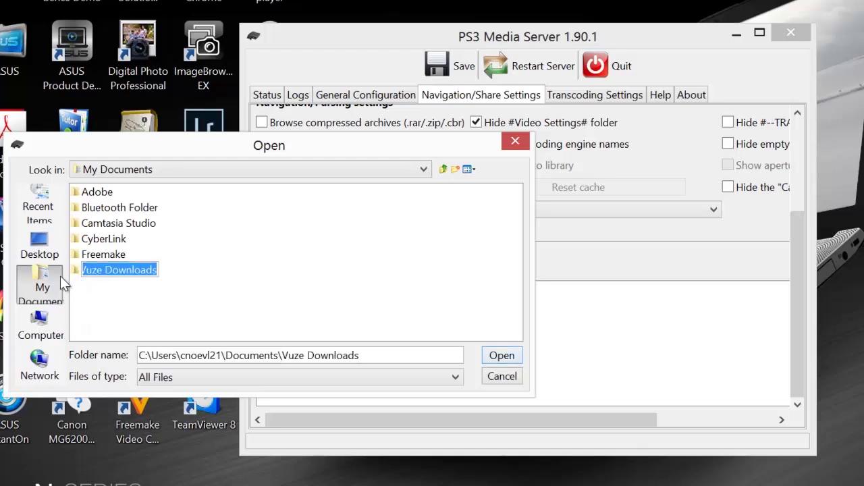
double_click(76, 270)
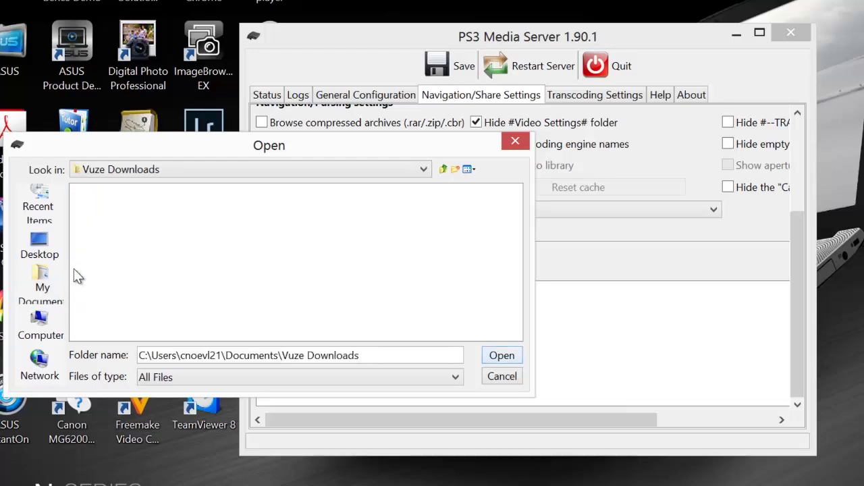
left_click(500, 356)
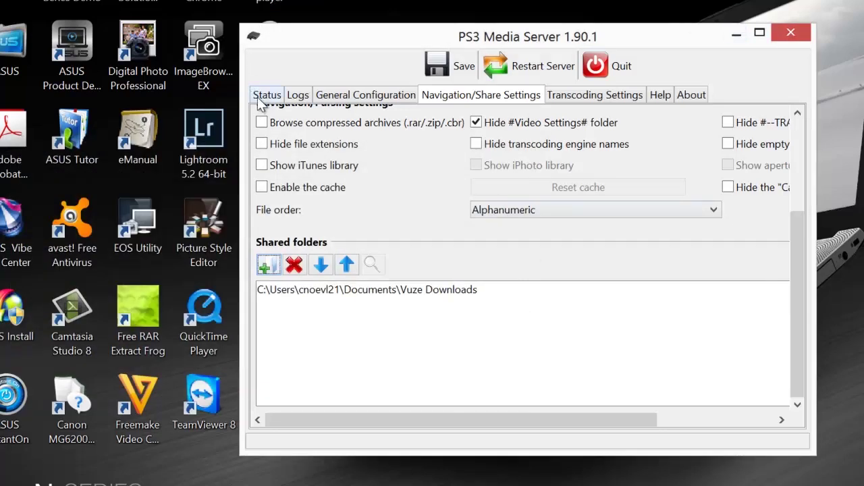
Check the media server's connection status and its detected media renderers.
left_click(258, 97)
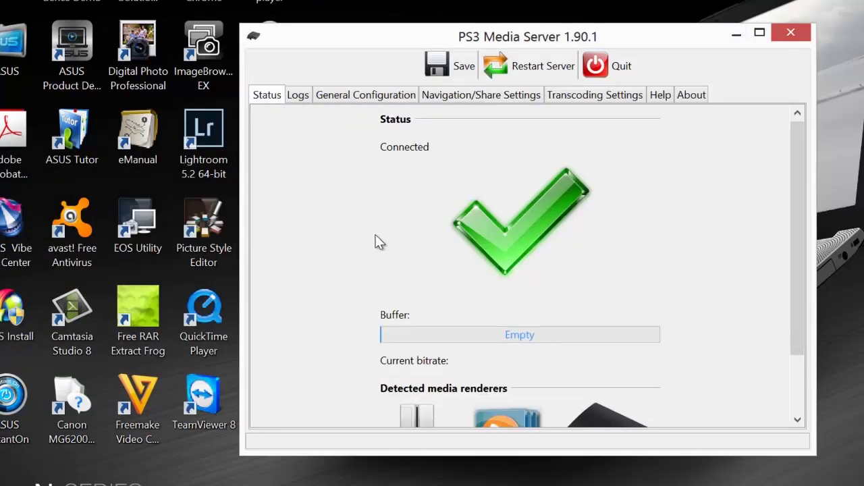
scroll(380, 242, "down", 1)
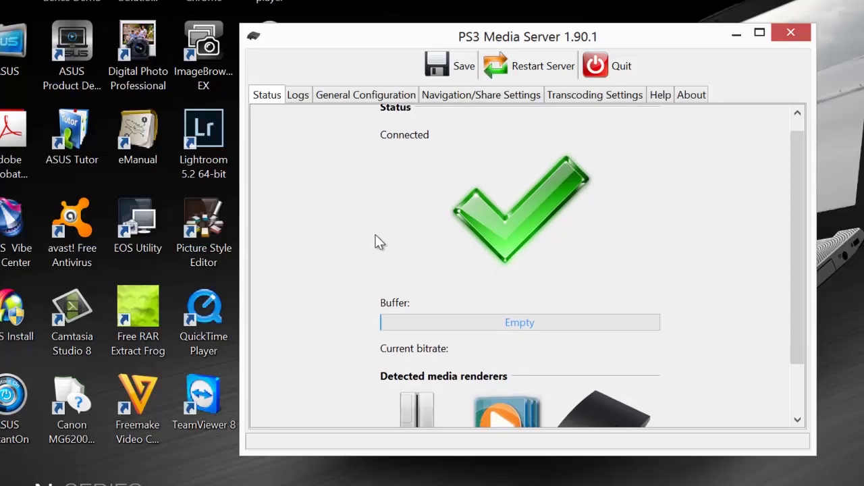